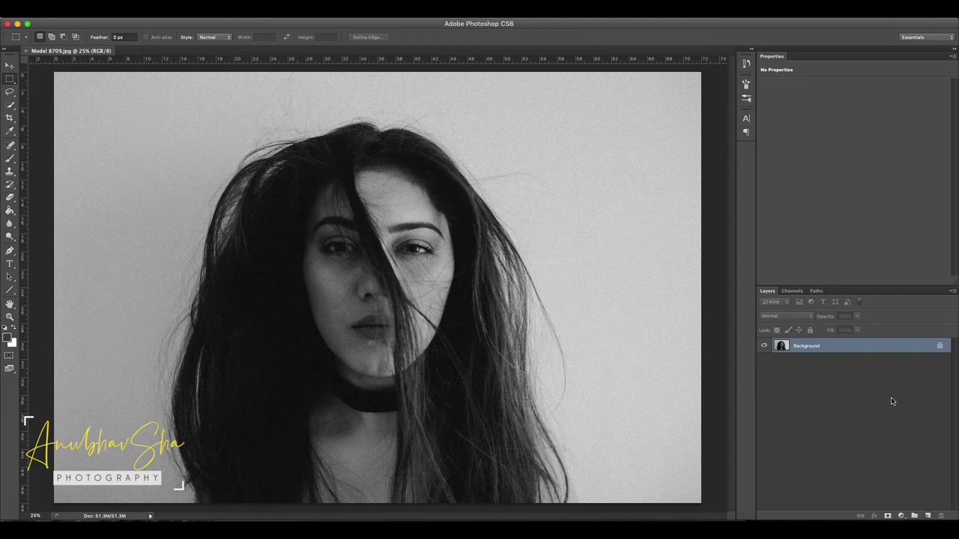
# Unlock the Background as Layer 0 and convert Layer 0 to a smart object
pyautogui.doubleClick(835, 350)
pyautogui.click(565, 238)
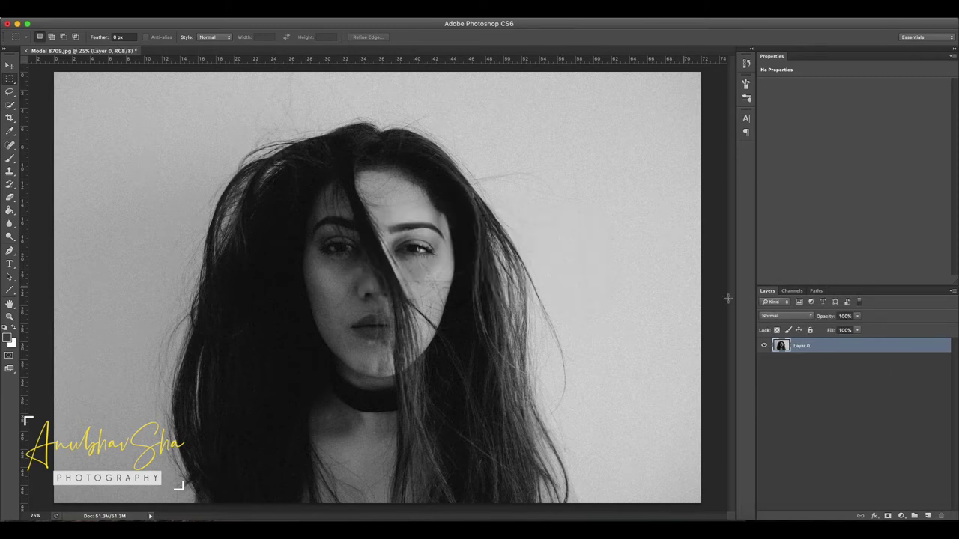
pyautogui.rightClick(843, 350)
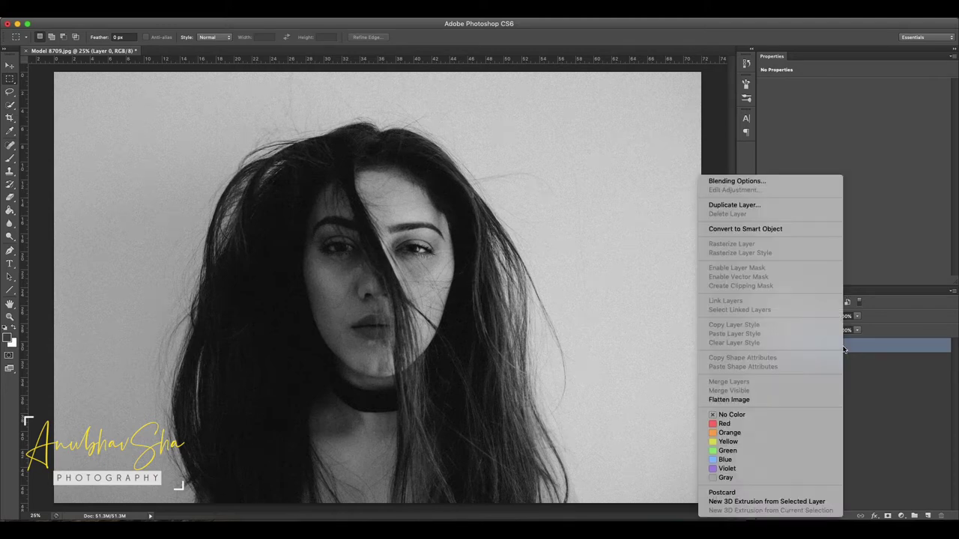
pyautogui.click(765, 232)
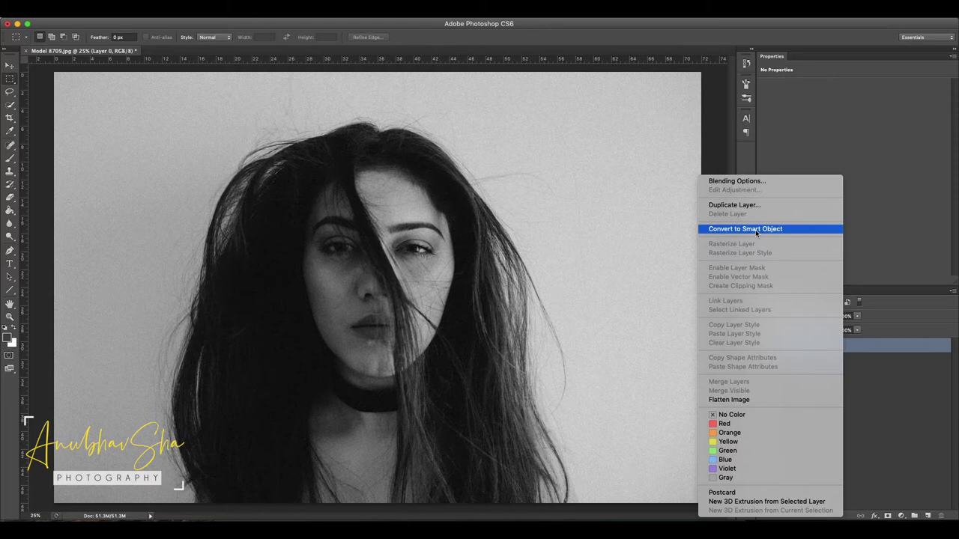
pyautogui.click(756, 233)
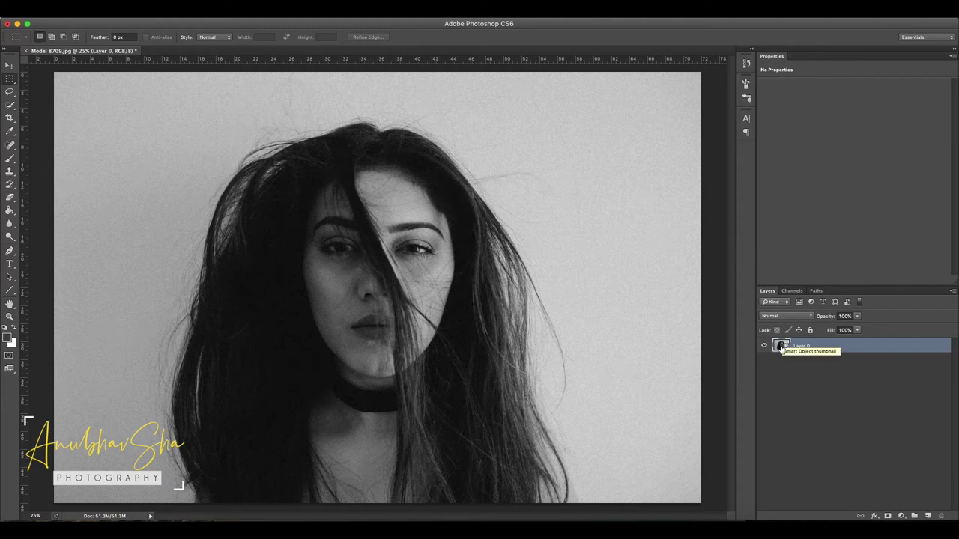
pyautogui.press('v')
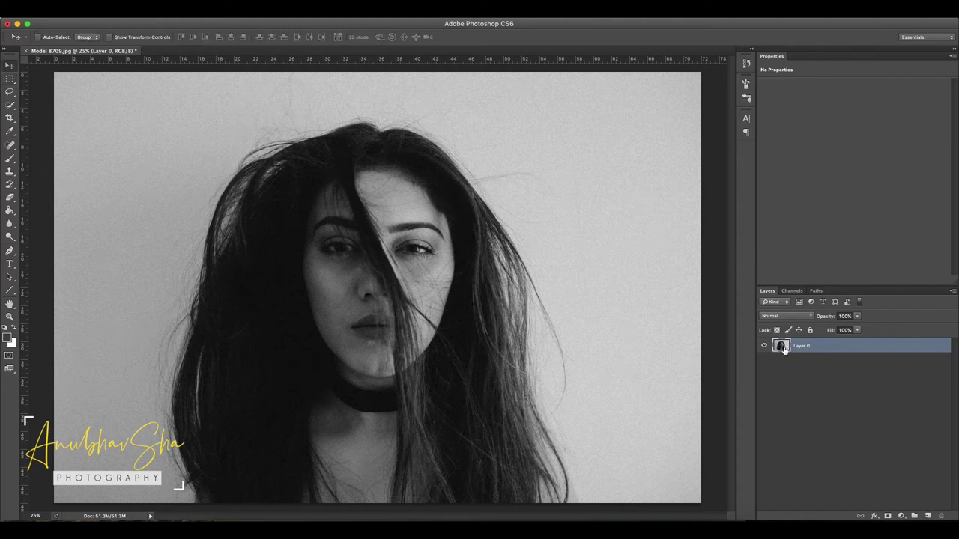
# Open Filter > Liquify on the portrait layer
pyautogui.click(241, 9)
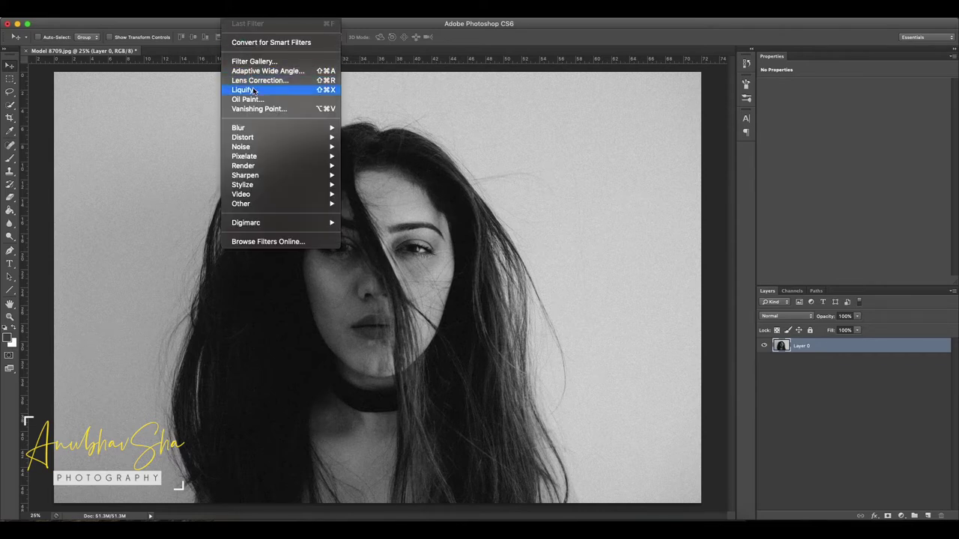
pyautogui.click(244, 90)
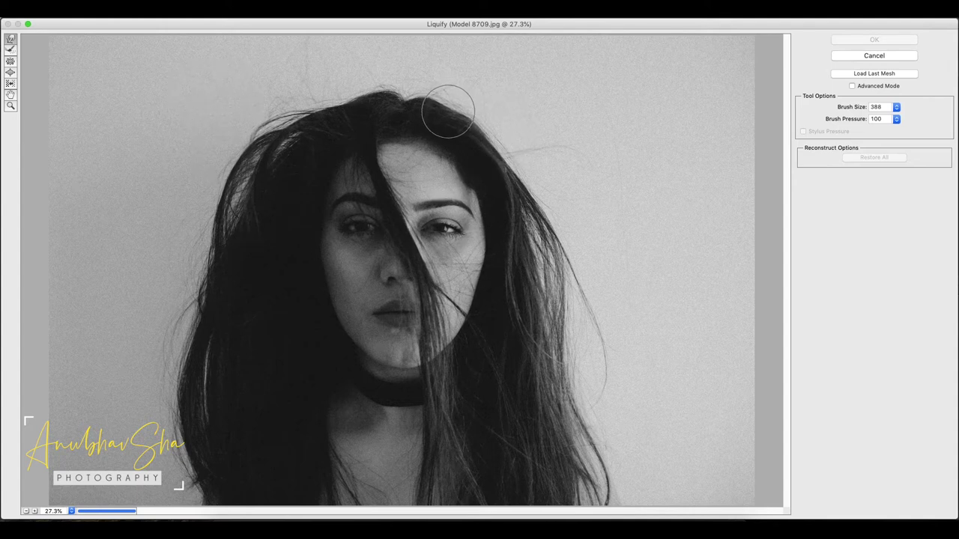
pyautogui.moveTo(446, 103)
pyautogui.mouseDown()
pyautogui.moveTo(478, 69)
pyautogui.moveTo(483, 92)
pyautogui.moveTo(462, 105)
pyautogui.moveTo(467, 115)
pyautogui.moveTo(474, 98)
pyautogui.moveTo(464, 88)
pyautogui.moveTo(455, 99)
pyautogui.moveTo(465, 109)
pyautogui.moveTo(484, 105)
pyautogui.moveTo(461, 106)
pyautogui.moveTo(471, 99)
pyautogui.moveTo(462, 93)
pyautogui.moveTo(474, 116)
pyautogui.moveTo(469, 93)
pyautogui.mouseUp()
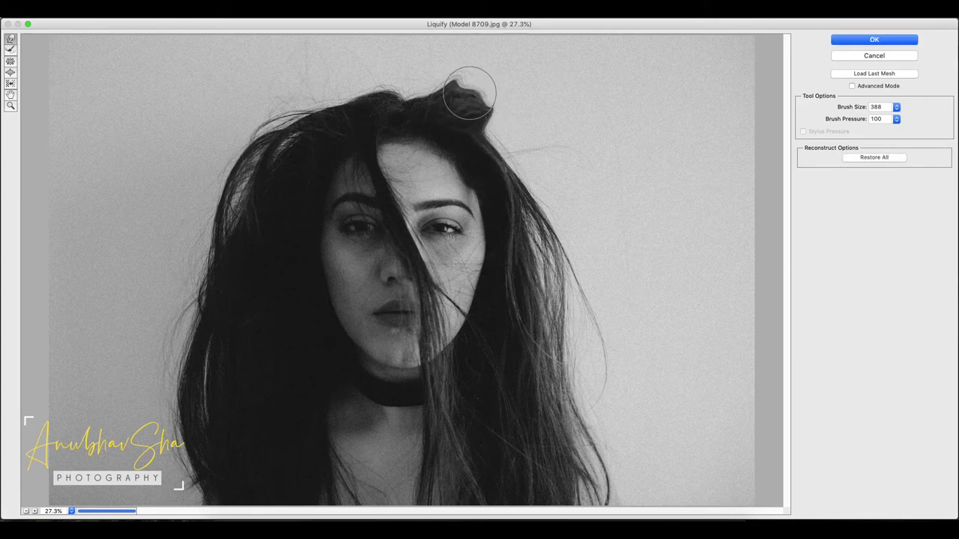
pyautogui.press('super+space')
pyautogui.press('super+z')
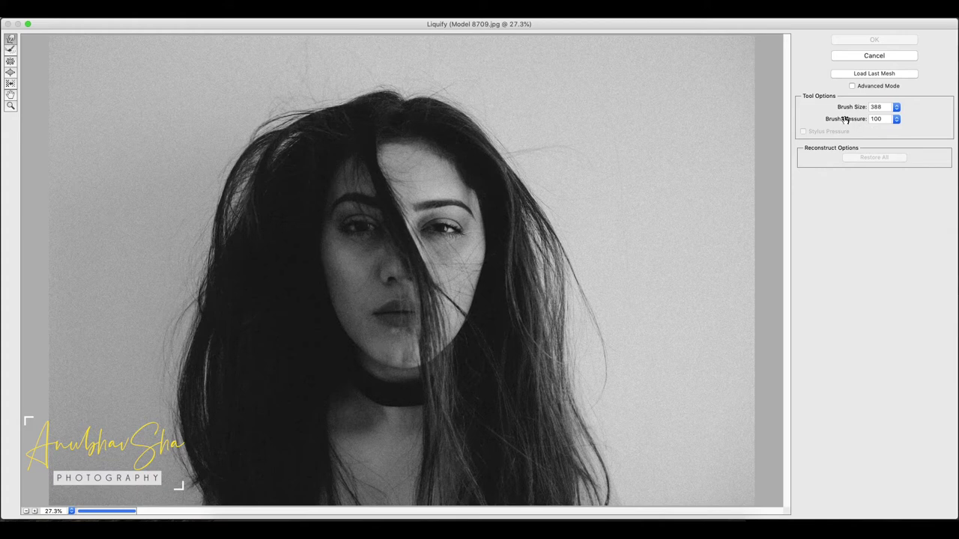
# Enlarge the Forward Warp brush and warp the hair at the top and both sides
pyautogui.moveTo(896, 107)
pyautogui.mouseDown()
pyautogui.moveTo(889, 121)
pyautogui.moveTo(866, 120)
pyautogui.mouseUp()
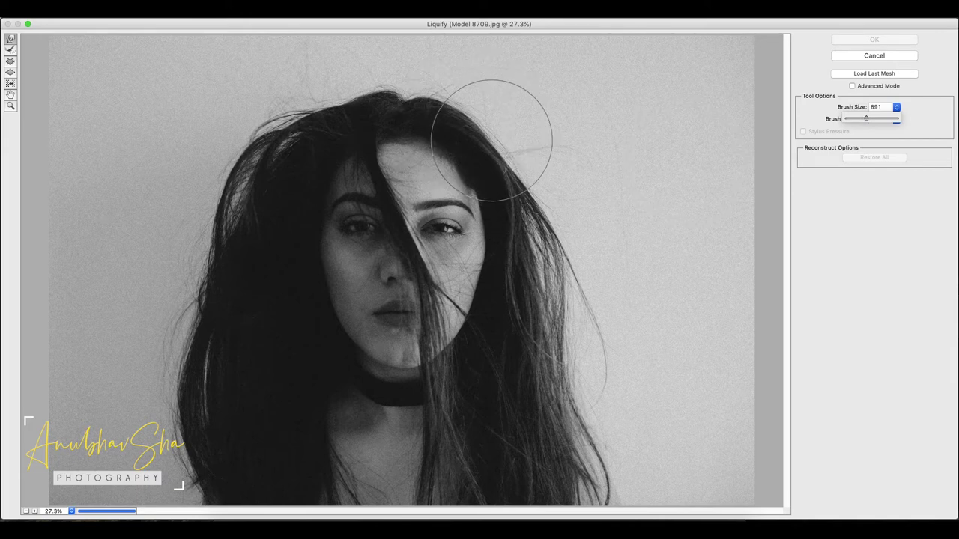
pyautogui.moveTo(392, 95)
pyautogui.mouseDown()
pyautogui.moveTo(407, 96)
pyautogui.moveTo(259, 125)
pyautogui.moveTo(248, 172)
pyautogui.mouseUp()
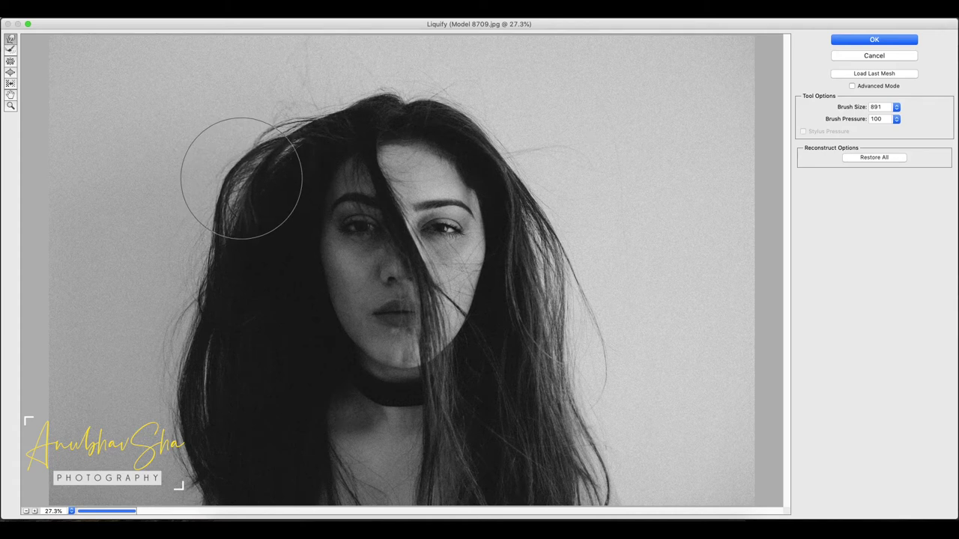
pyautogui.moveTo(550, 217)
pyautogui.mouseDown()
pyautogui.moveTo(561, 272)
pyautogui.moveTo(561, 371)
pyautogui.moveTo(569, 364)
pyautogui.mouseUp()
pyautogui.moveTo(209, 323)
pyautogui.mouseDown()
pyautogui.moveTo(204, 306)
pyautogui.moveTo(193, 306)
pyautogui.moveTo(201, 357)
pyautogui.moveTo(191, 362)
pyautogui.mouseUp()
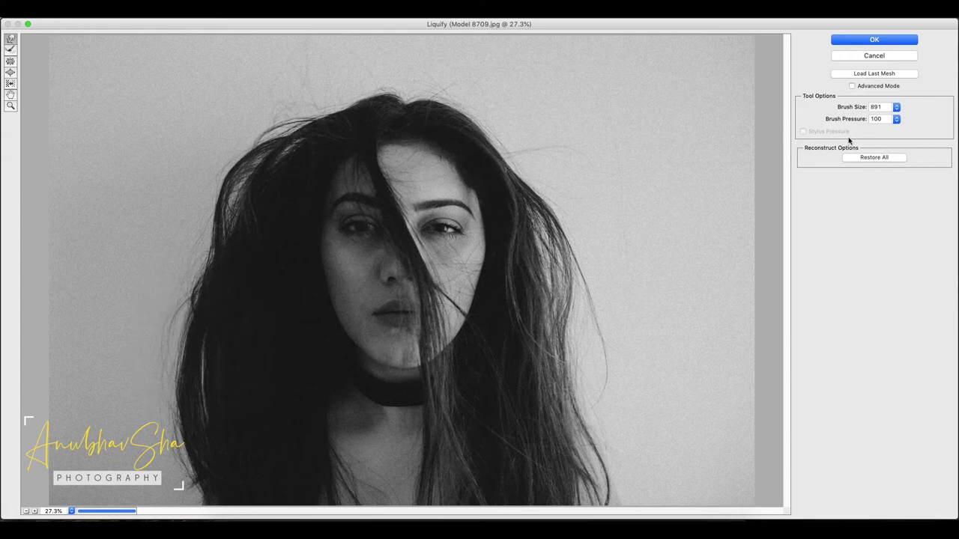
# Warp the face and hair, then Restore All and set brush size to 406
pyautogui.moveTo(896, 118)
pyautogui.mouseDown()
pyautogui.moveTo(882, 128)
pyautogui.moveTo(899, 120)
pyautogui.mouseUp()
pyautogui.moveTo(482, 257)
pyautogui.mouseDown()
pyautogui.moveTo(518, 255)
pyautogui.moveTo(359, 257)
pyautogui.moveTo(373, 252)
pyautogui.moveTo(336, 257)
pyautogui.moveTo(341, 278)
pyautogui.moveTo(417, 182)
pyautogui.moveTo(411, 162)
pyautogui.mouseUp()
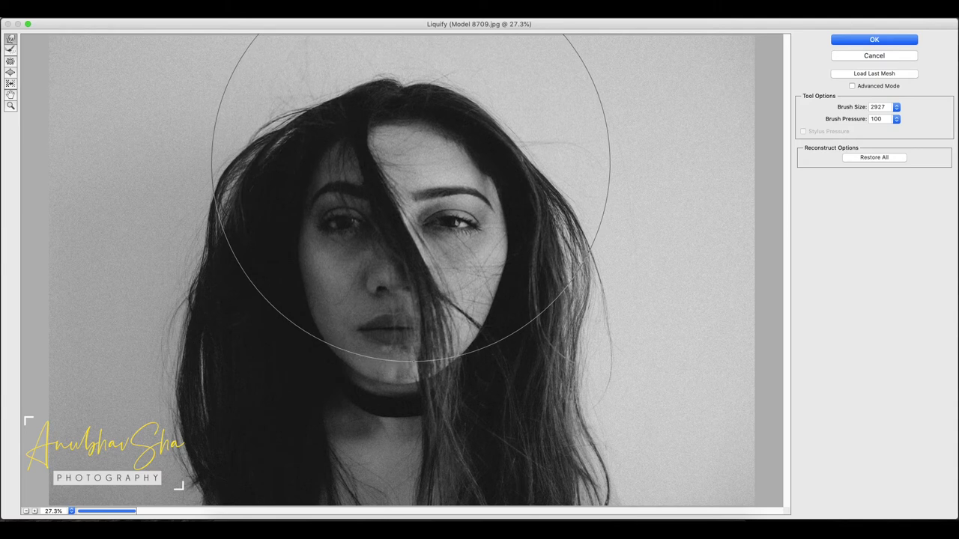
pyautogui.moveTo(487, 287)
pyautogui.mouseDown()
pyautogui.moveTo(499, 203)
pyautogui.moveTo(430, 199)
pyautogui.moveTo(420, 217)
pyautogui.moveTo(334, 225)
pyautogui.moveTo(385, 288)
pyautogui.mouseUp()
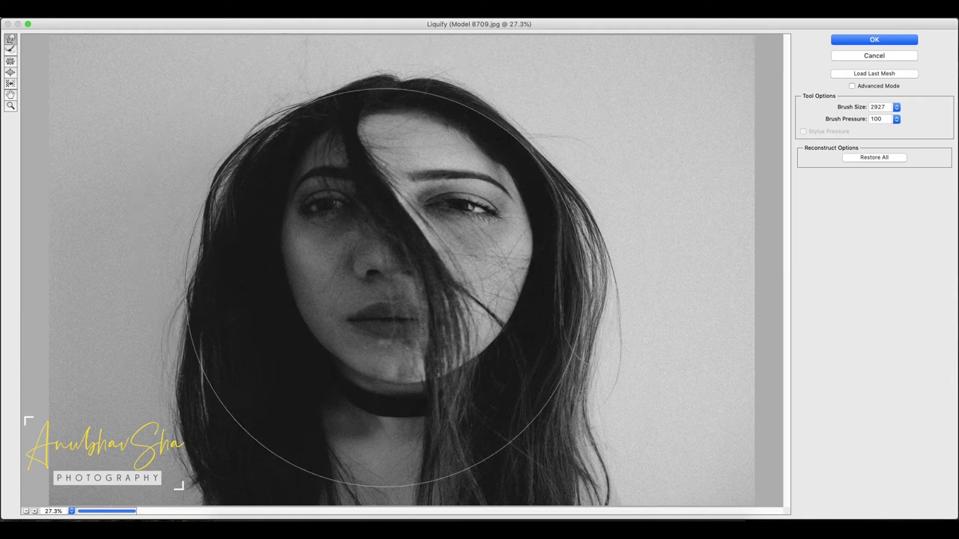
pyautogui.click(874, 157)
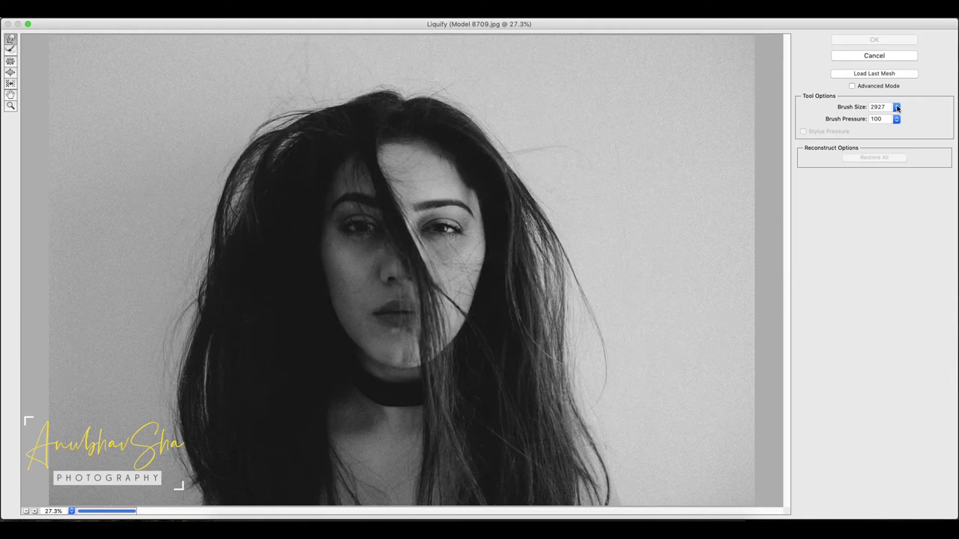
pyautogui.moveTo(896, 118); pyautogui.dragTo(876, 118)
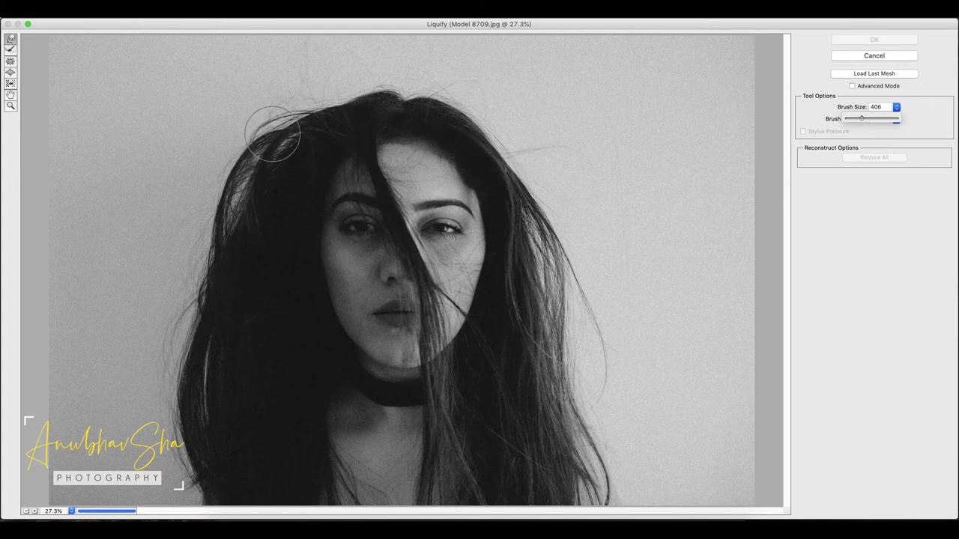
# Warp the upper-left hair, then undo that stroke
pyautogui.click(280, 131)
pyautogui.moveTo(279, 132)
pyautogui.mouseDown()
pyautogui.moveTo(251, 145)
pyautogui.moveTo(264, 122)
pyautogui.moveTo(257, 128)
pyautogui.moveTo(266, 133)
pyautogui.moveTo(245, 134)
pyautogui.moveTo(258, 161)
pyautogui.moveTo(225, 171)
pyautogui.moveTo(250, 224)
pyautogui.mouseUp()
pyautogui.press('super+z')
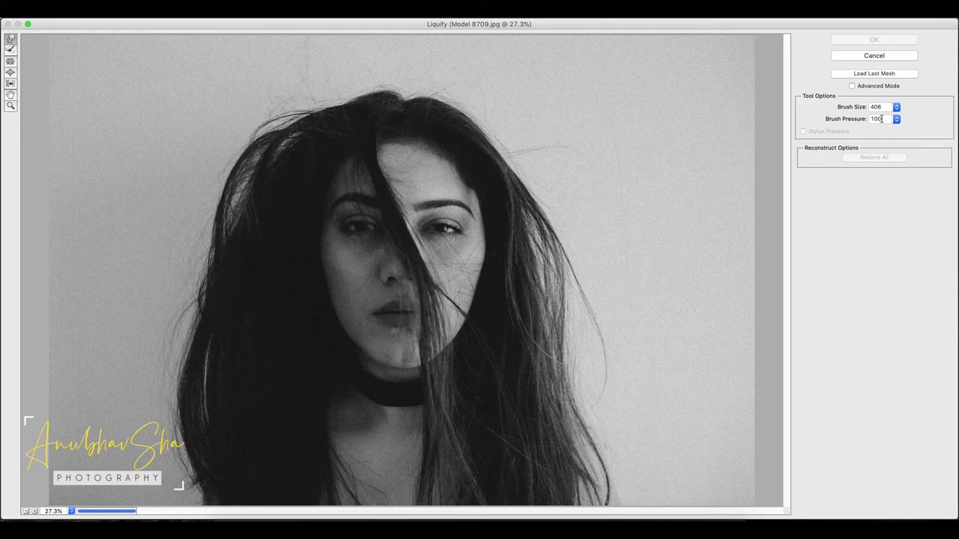
# Set brush pressure 58 and size 644, then sweep hair from the crown across the forehead
pyautogui.moveTo(897, 121); pyautogui.dragTo(874, 132)
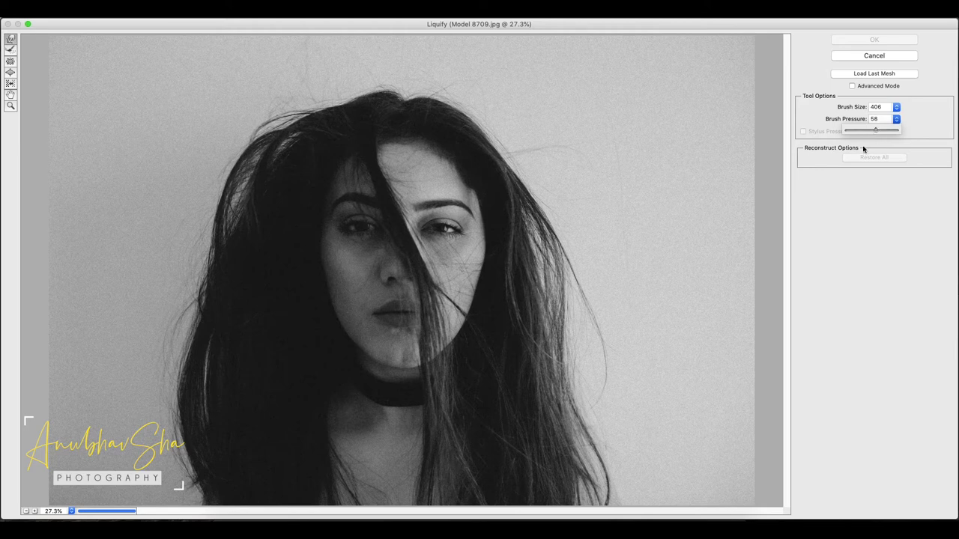
pyautogui.click(849, 199)
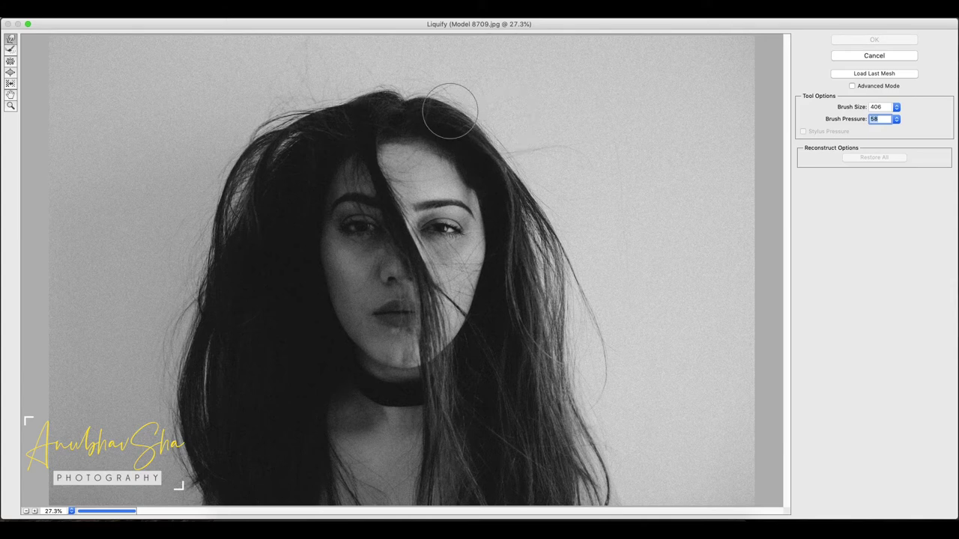
pyautogui.moveTo(896, 109); pyautogui.dragTo(864, 117)
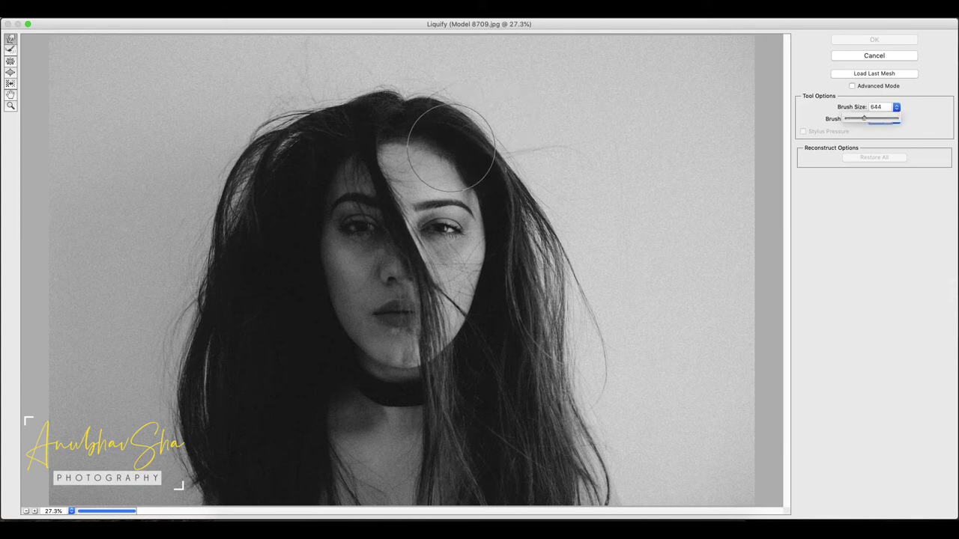
pyautogui.click(889, 299)
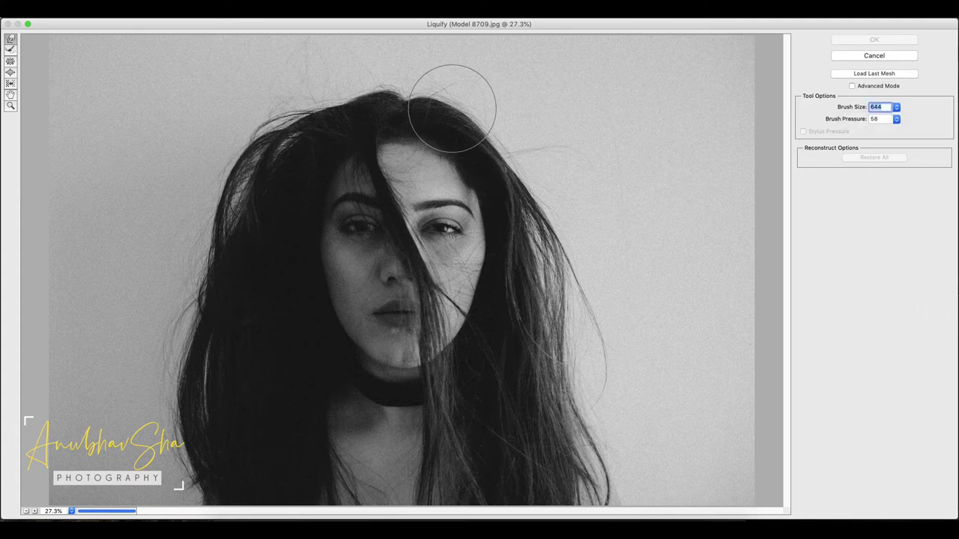
pyautogui.moveTo(453, 111); pyautogui.dragTo(495, 77)
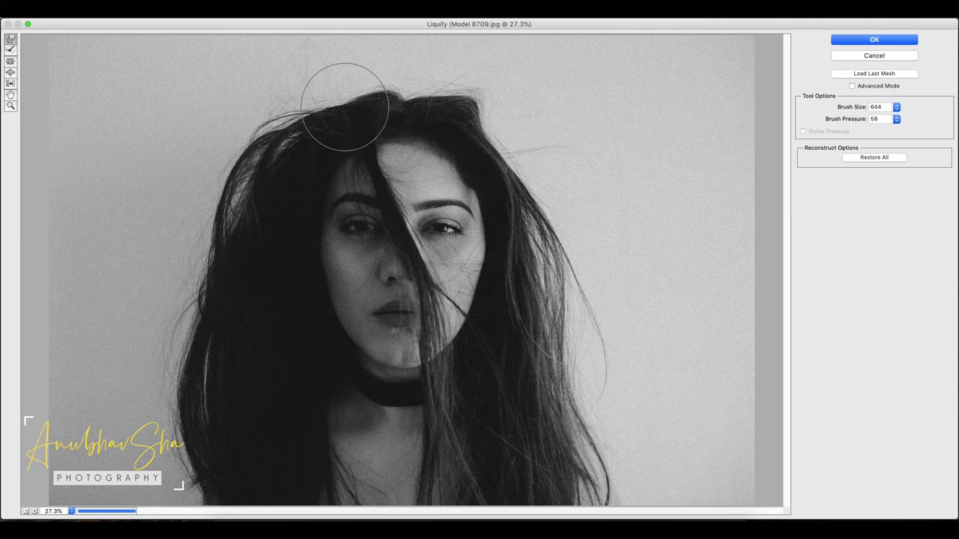
pyautogui.moveTo(510, 180); pyautogui.dragTo(332, 203)
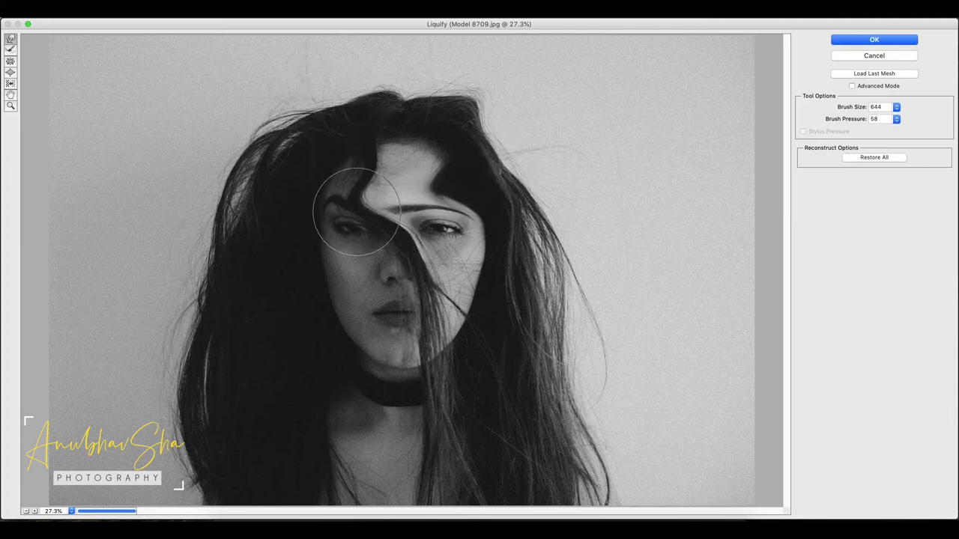
# Restore All, warp the upper-left and top hair, then undo the top-of-head stroke
pyautogui.click(864, 159)
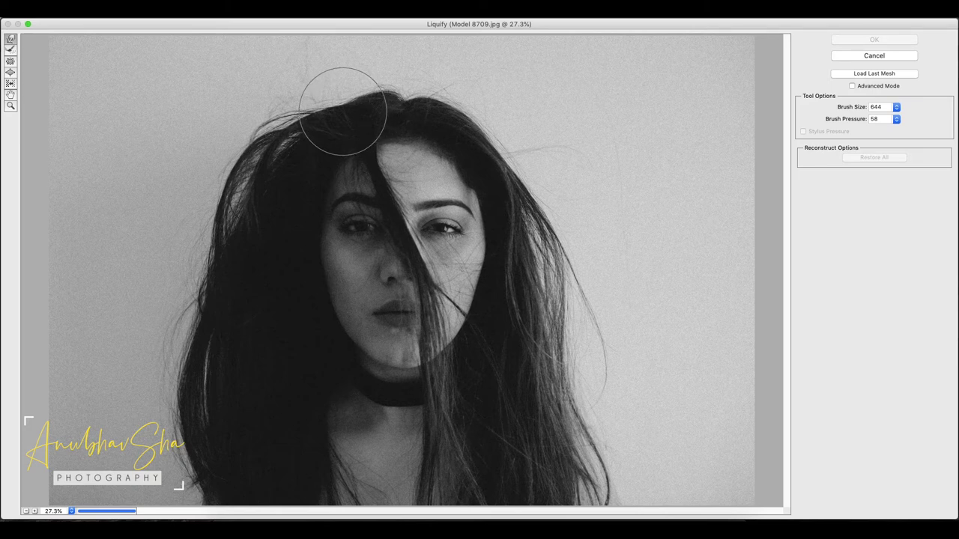
pyautogui.moveTo(343, 109)
pyautogui.mouseDown()
pyautogui.moveTo(267, 126)
pyautogui.moveTo(238, 152)
pyautogui.moveTo(249, 161)
pyautogui.moveTo(206, 192)
pyautogui.moveTo(221, 197)
pyautogui.moveTo(205, 233)
pyautogui.mouseUp()
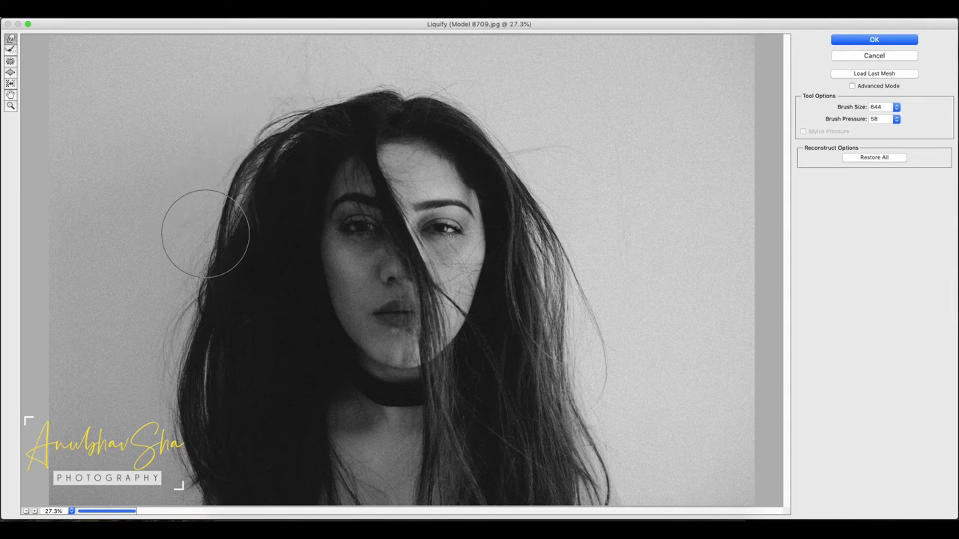
pyautogui.moveTo(310, 97)
pyautogui.mouseDown()
pyautogui.moveTo(381, 92)
pyautogui.moveTo(379, 100)
pyautogui.moveTo(458, 93)
pyautogui.moveTo(473, 117)
pyautogui.mouseUp()
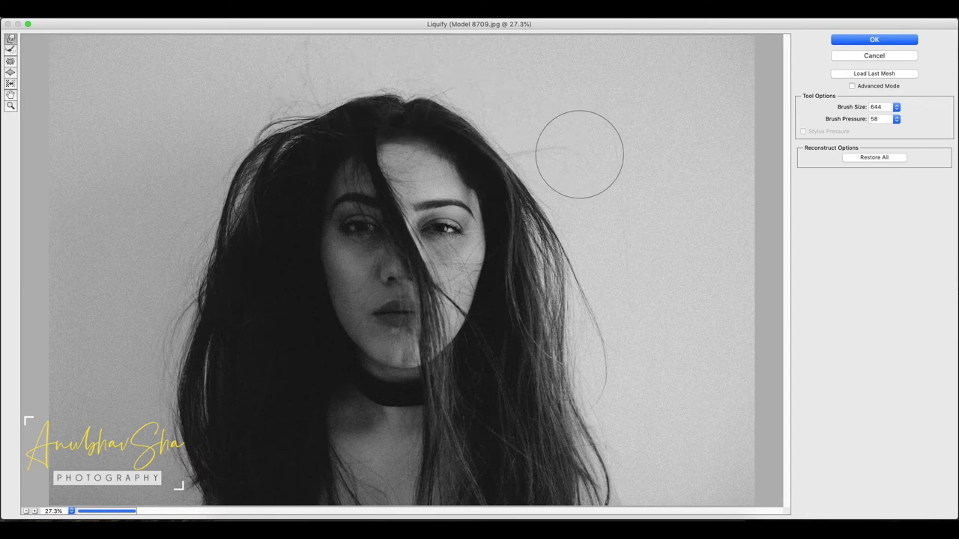
pyautogui.press('super+z')
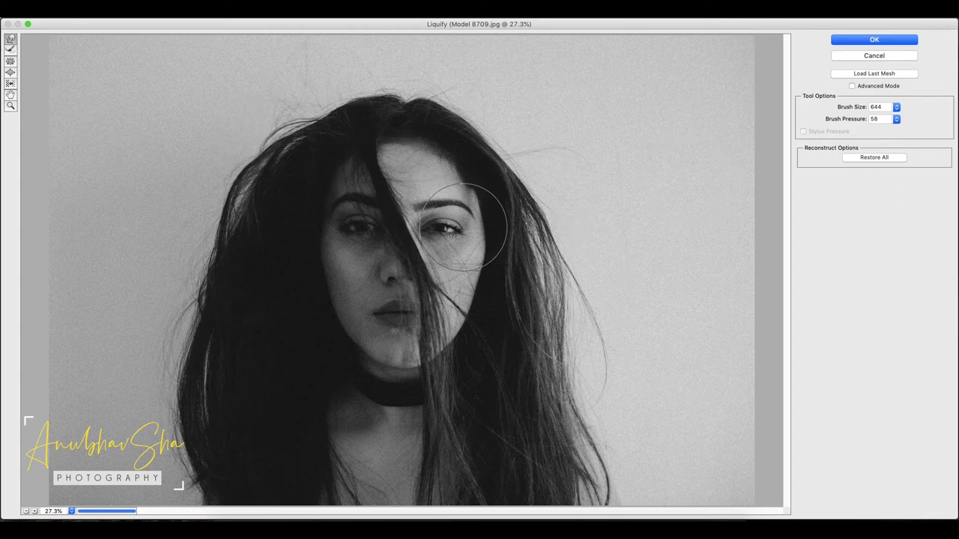
# Select the Reconstruct Tool, then use Forward Warp to push the hair at the head's top
pyautogui.click(11, 50)
pyautogui.click(11, 51)
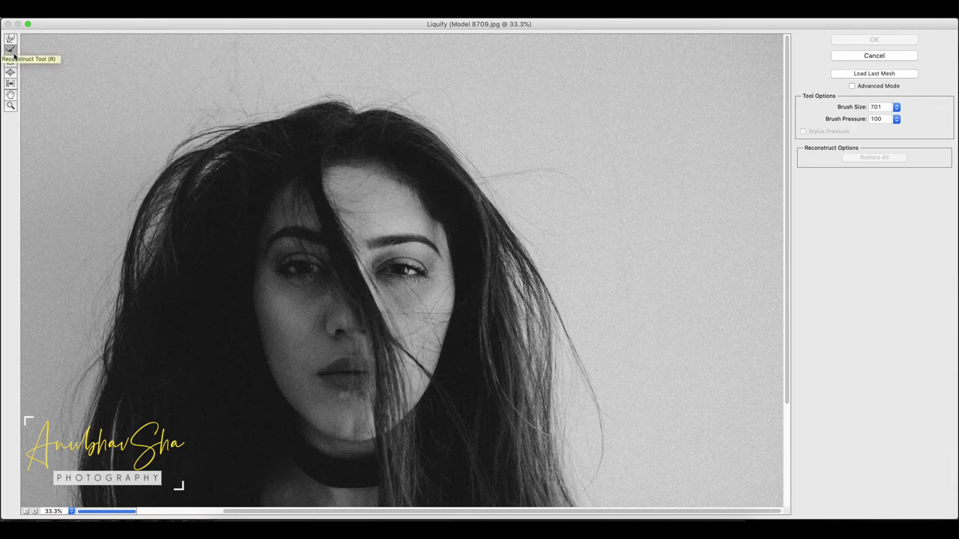
pyautogui.click(9, 39)
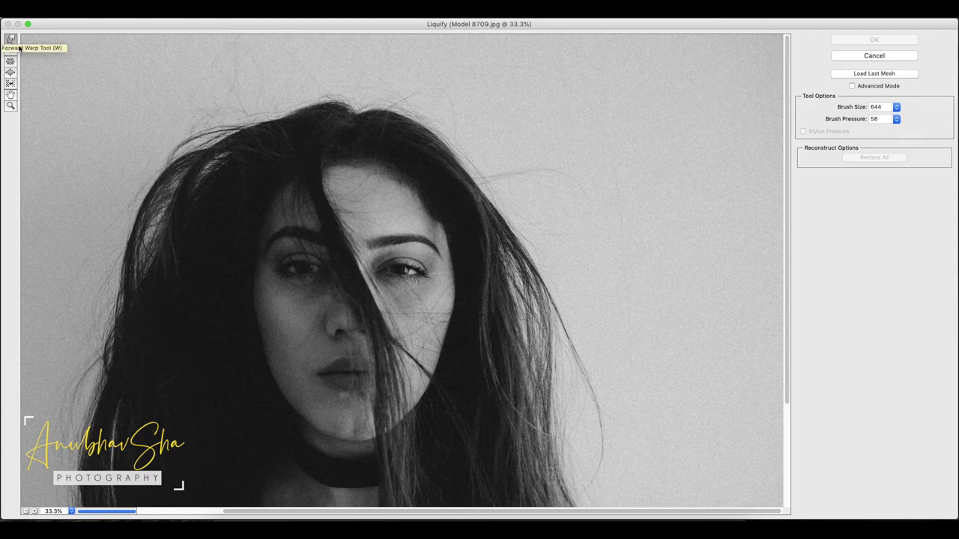
pyautogui.moveTo(398, 154); pyautogui.dragTo(390, 174)
# Restore the warped top-of-head hair with the Reconstruct Tool (size 1279, pressure 100), then Restore All
pyautogui.click(11, 50)
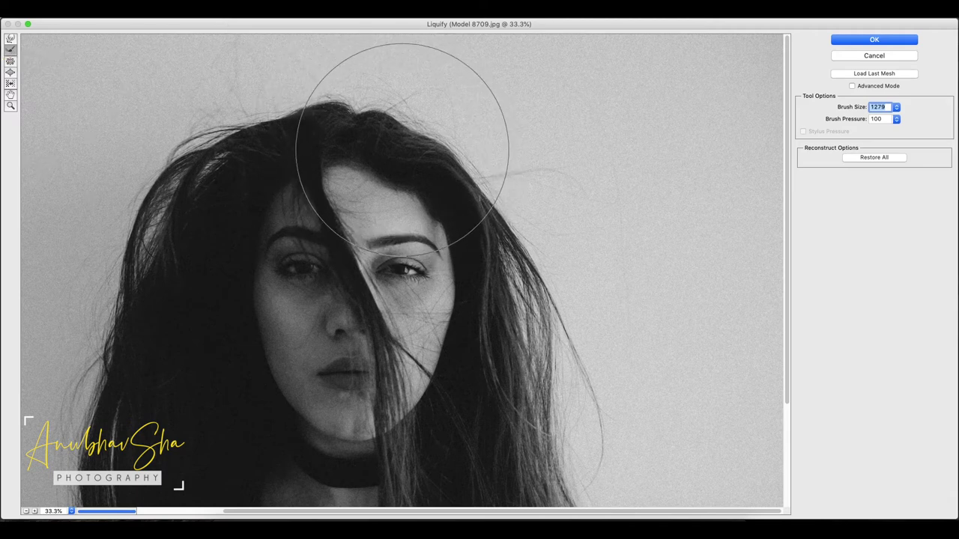
pyautogui.moveTo(401, 152); pyautogui.dragTo(402, 152)
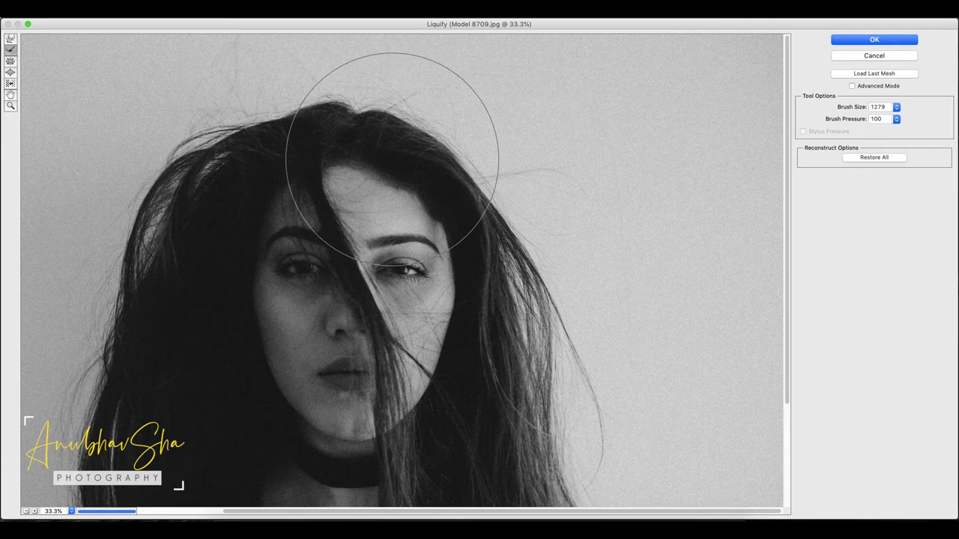
pyautogui.moveTo(392, 159); pyautogui.dragTo(392, 159)
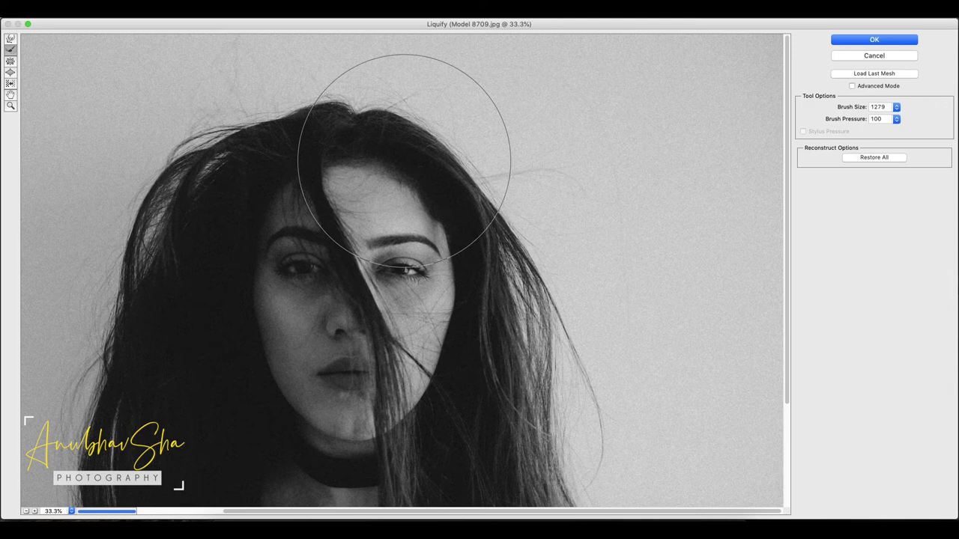
pyautogui.click(873, 157)
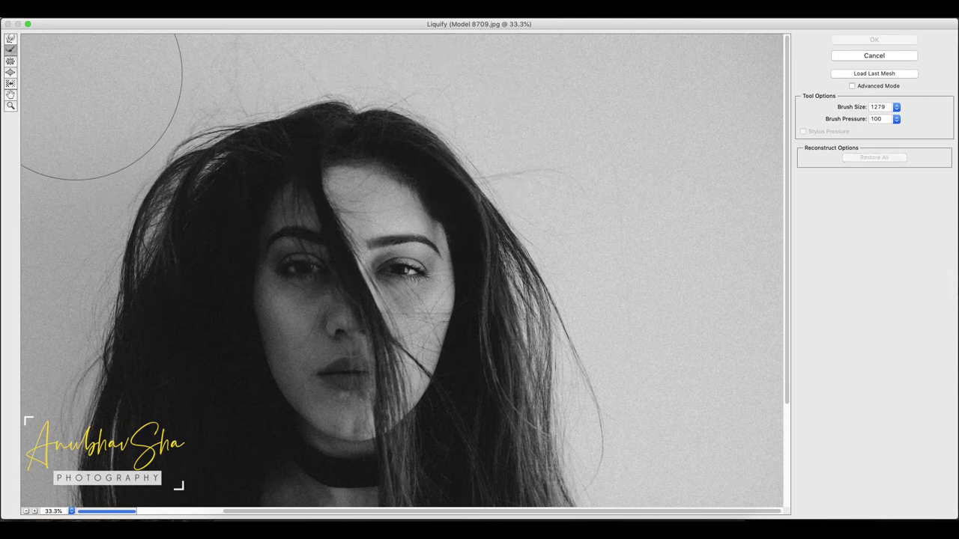
# Pucker the right eye and eyebrow inward with the Pucker Tool, then Restore All
pyautogui.click(11, 62)
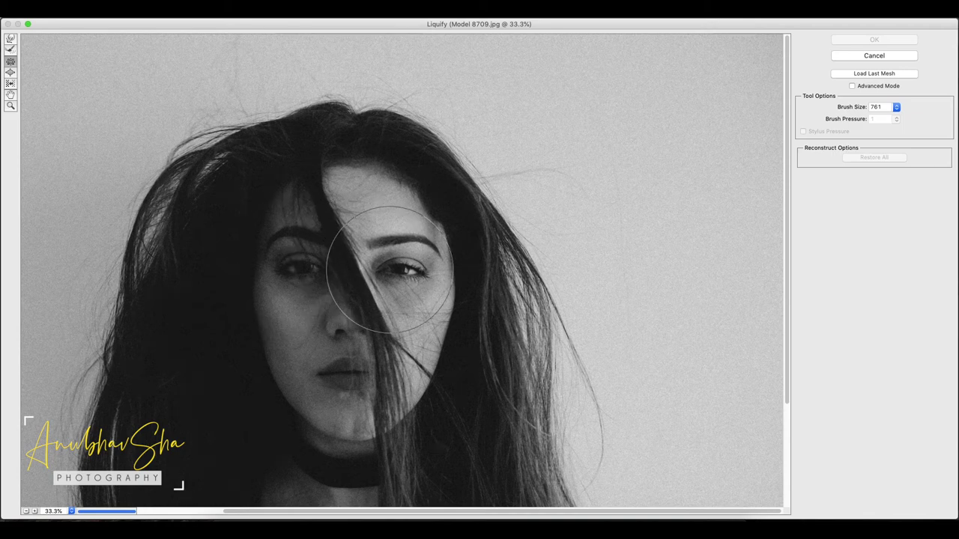
pyautogui.press('super+0')
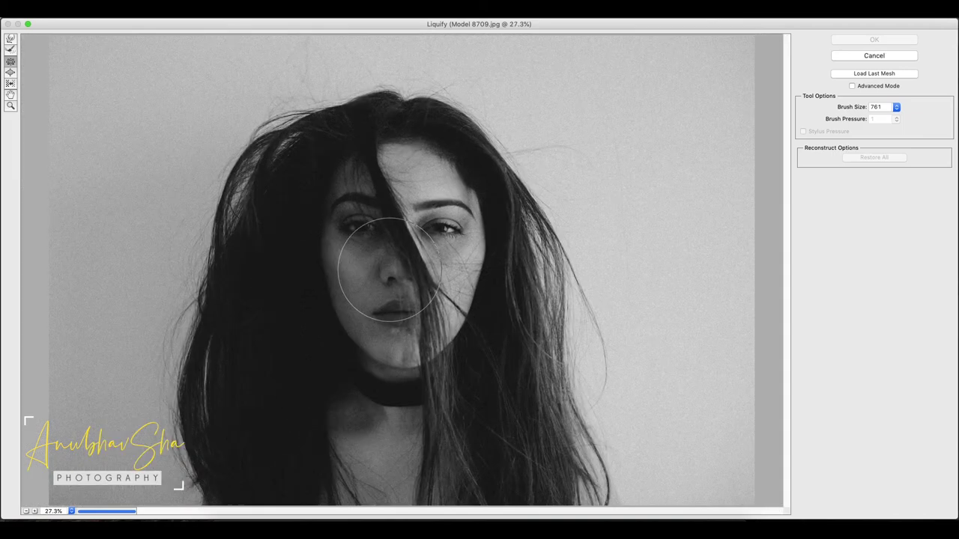
pyautogui.click(439, 232)
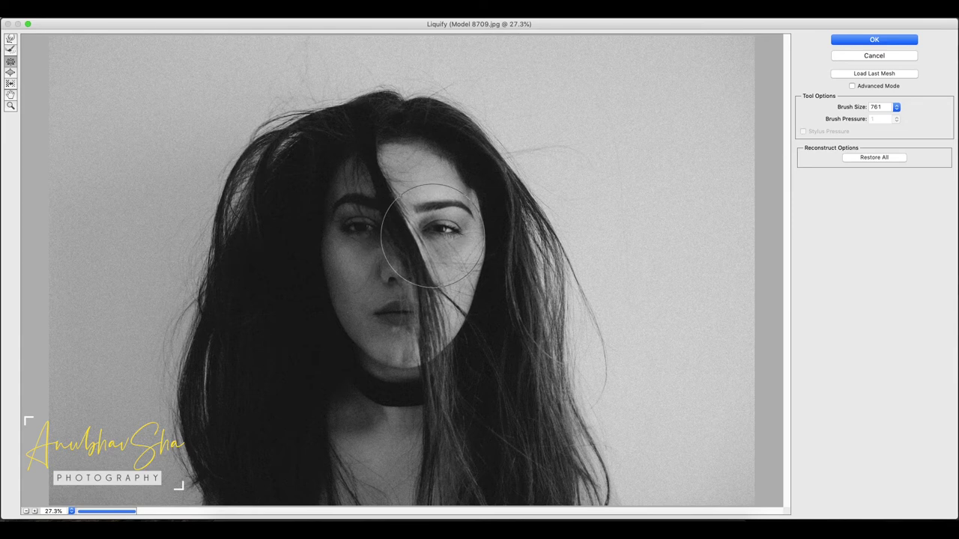
pyautogui.moveTo(445, 235); pyautogui.dragTo(444, 235)
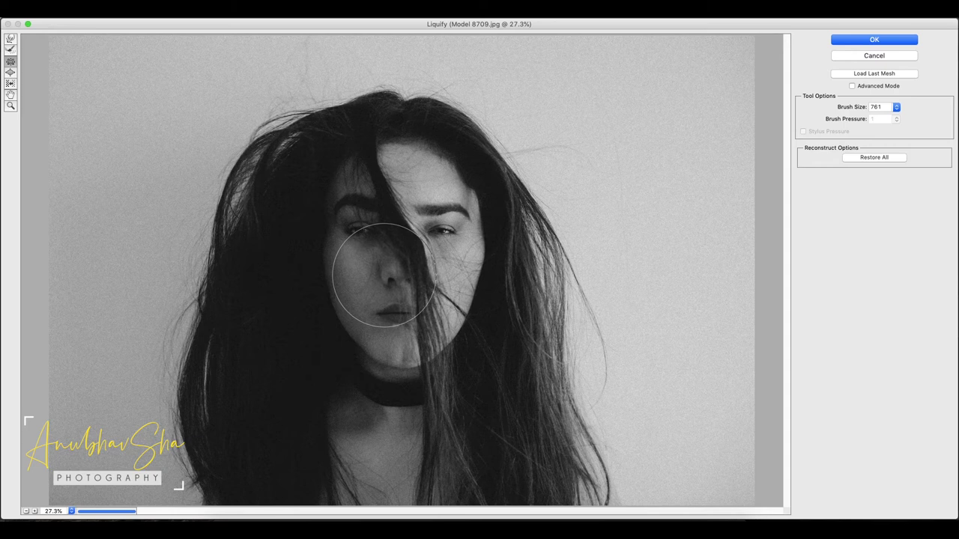
pyautogui.click(867, 158)
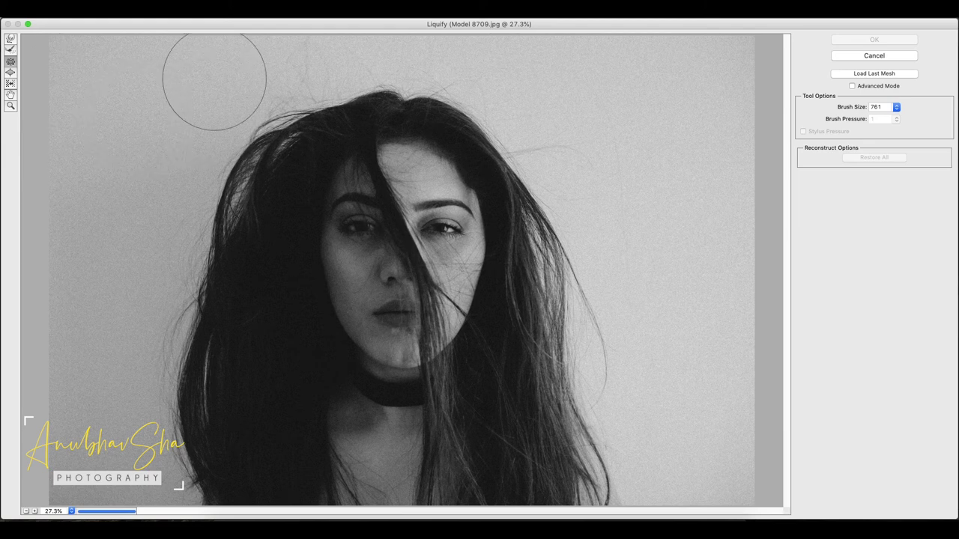
# Bloat both eyes, resize the brush to 2778 then 891, and Restore All
pyautogui.click(10, 72)
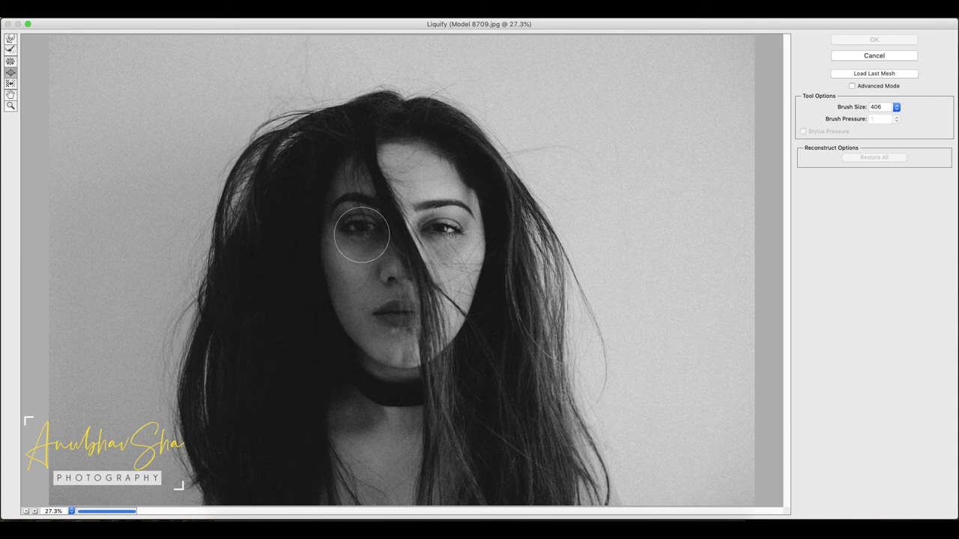
pyautogui.click(361, 235)
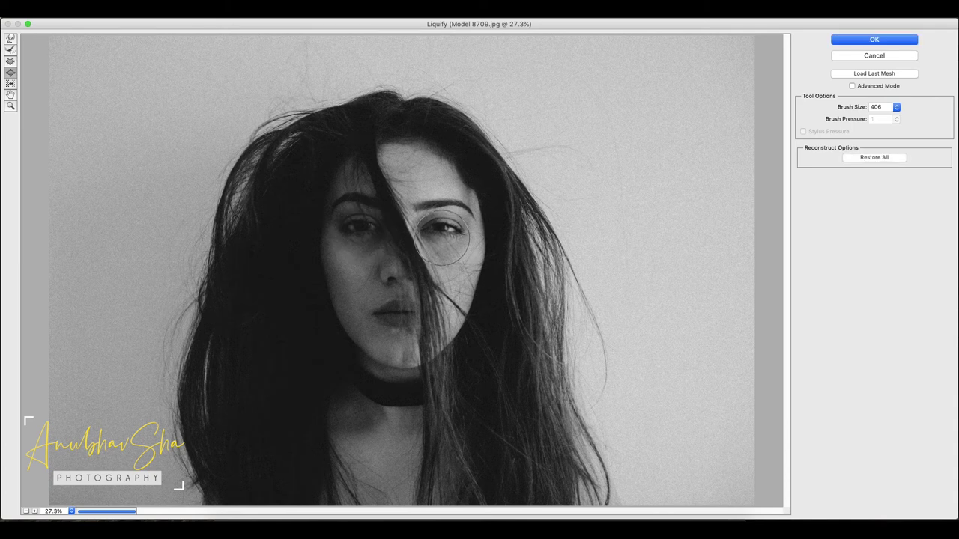
pyautogui.click(445, 227)
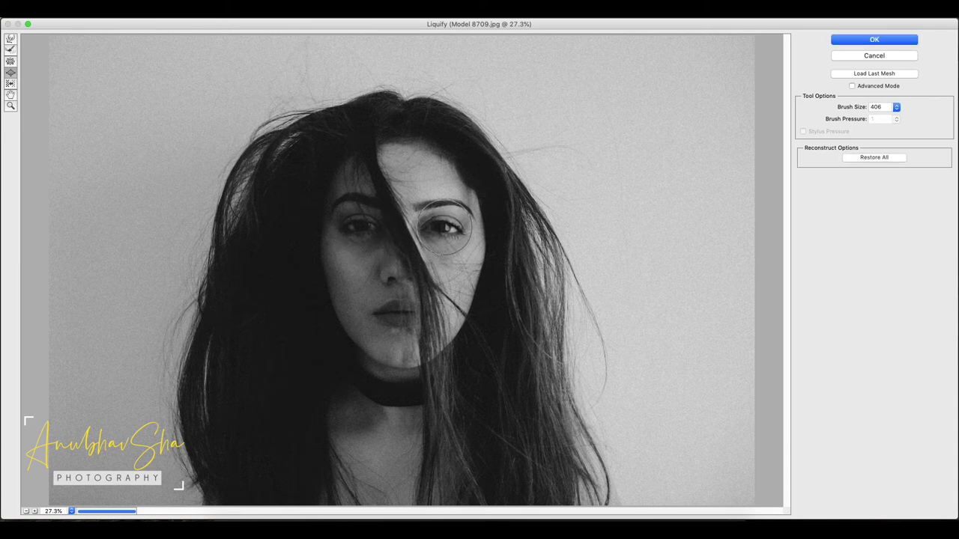
pyautogui.click(896, 107)
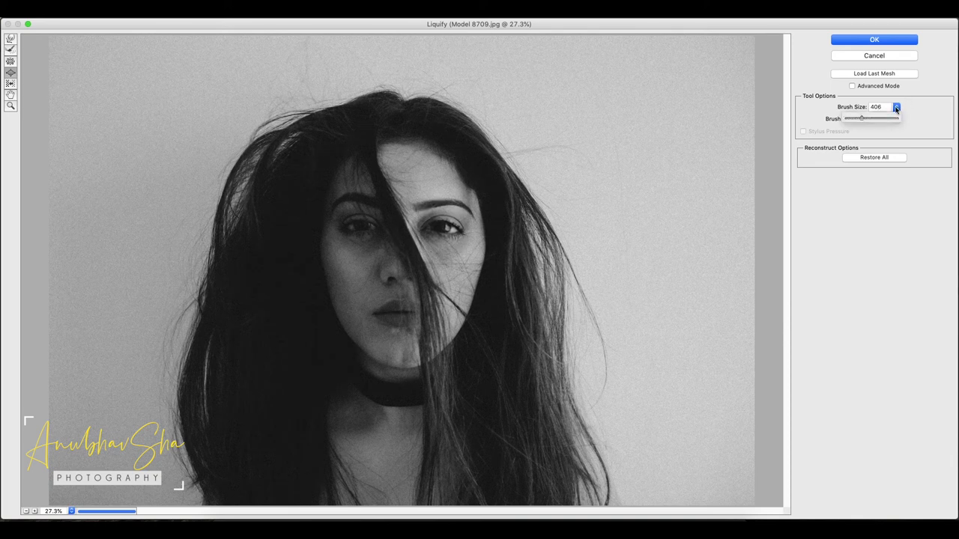
pyautogui.click(878, 203)
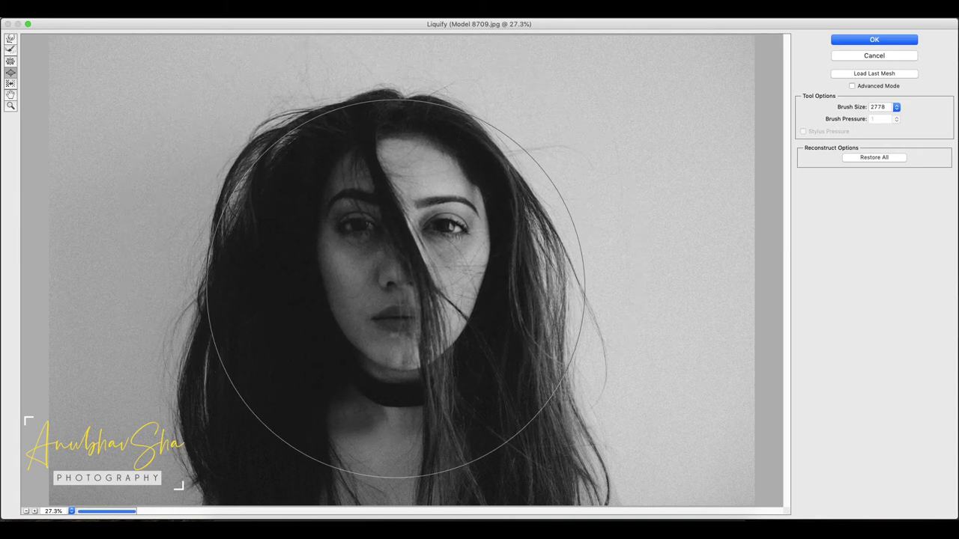
pyautogui.press('[')
pyautogui.press('[')
pyautogui.press('[')
pyautogui.press('[')
pyautogui.press('[')
pyautogui.press('[')
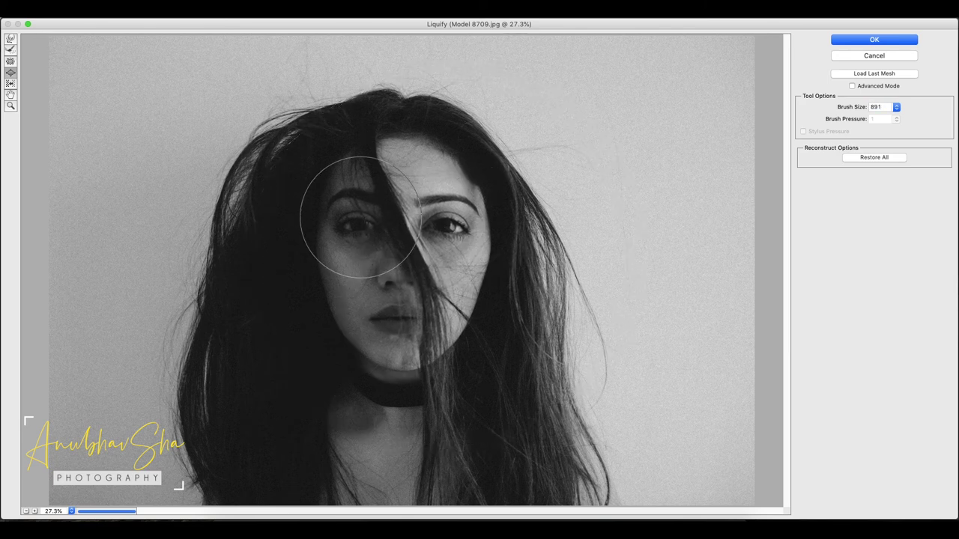
pyautogui.click(874, 157)
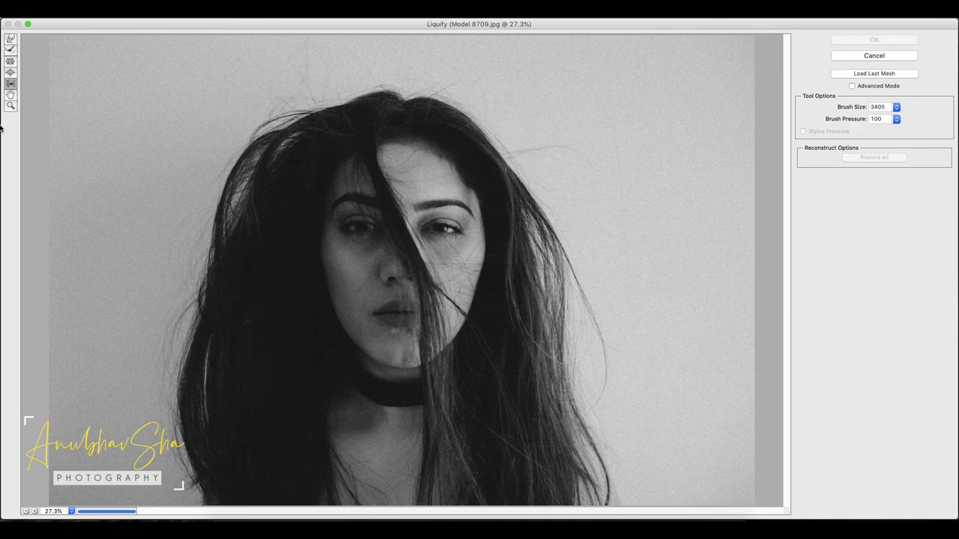
# Push the eye and nearby hair sideways with Push Left at size 891, then Restore All
pyautogui.click(9, 87)
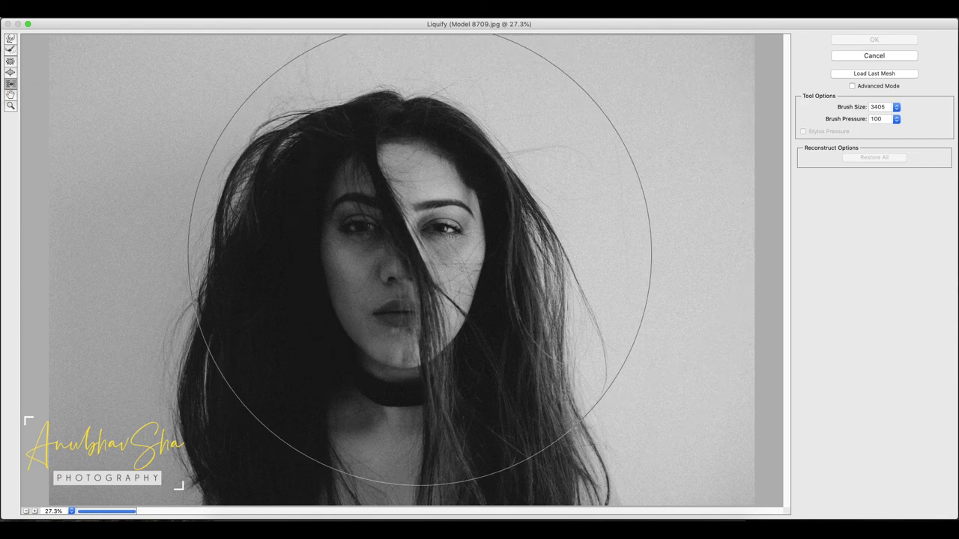
pyautogui.click(896, 107)
pyautogui.moveTo(898, 119); pyautogui.dragTo(866, 119)
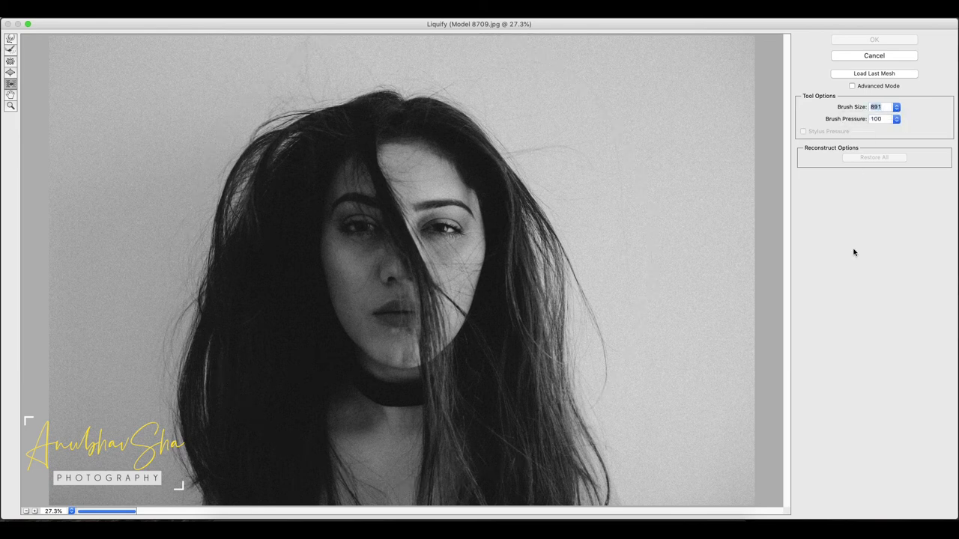
pyautogui.click(432, 235)
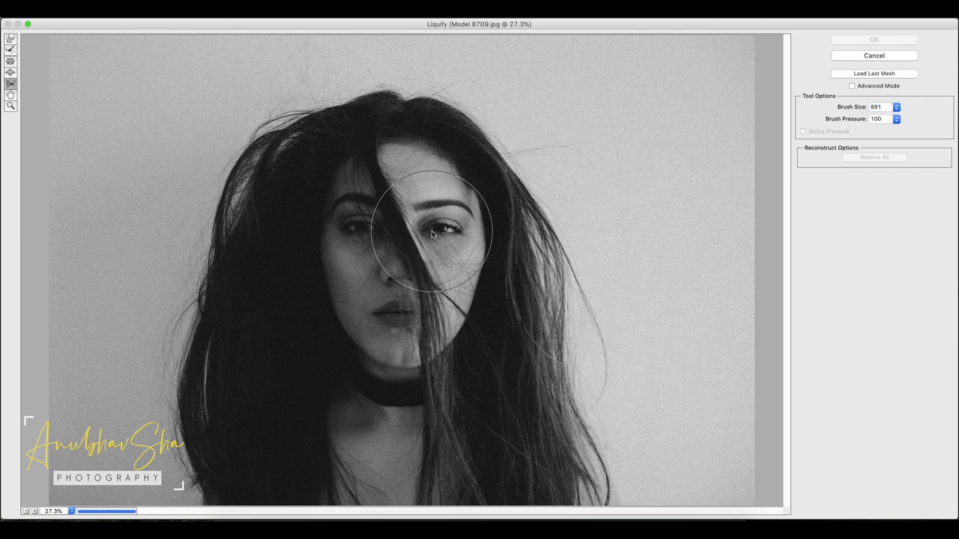
pyautogui.moveTo(431, 235)
pyautogui.mouseDown()
pyautogui.moveTo(469, 216)
pyautogui.moveTo(437, 223)
pyautogui.moveTo(469, 226)
pyautogui.moveTo(445, 220)
pyautogui.mouseUp()
pyautogui.click(845, 157)
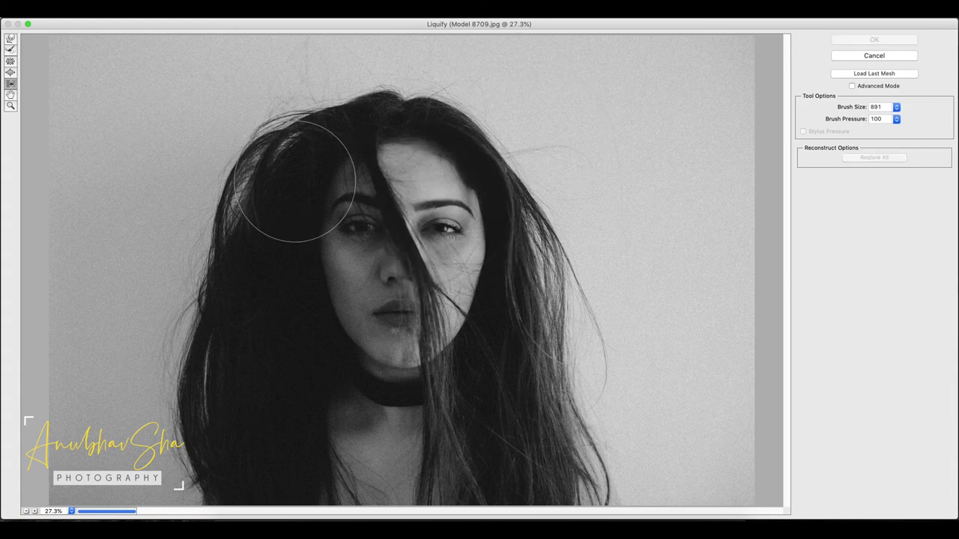
# Adjust brush pressure, then switch to Reconstruct and back to Push Left
pyautogui.click(896, 119)
pyautogui.moveTo(898, 118); pyautogui.dragTo(873, 118)
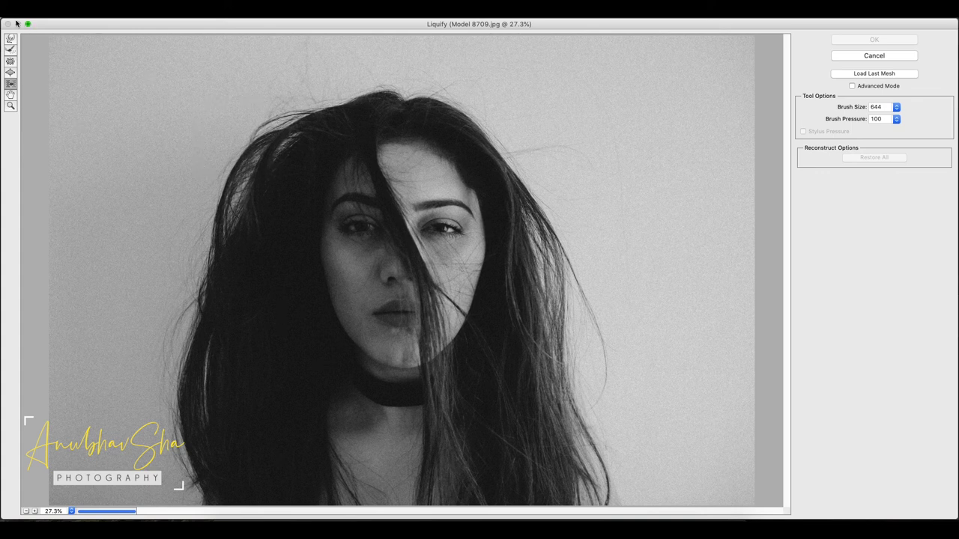
pyautogui.click(9, 51)
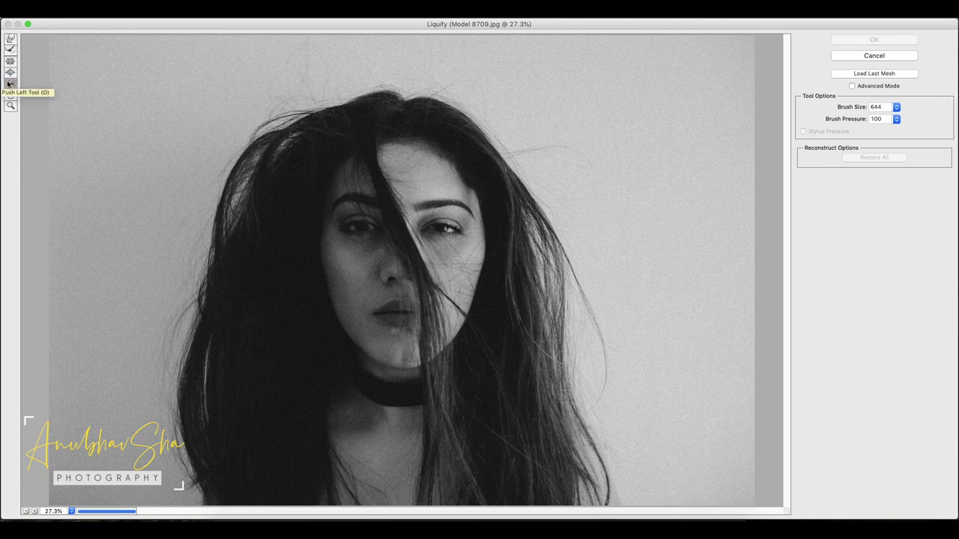
pyautogui.click(9, 84)
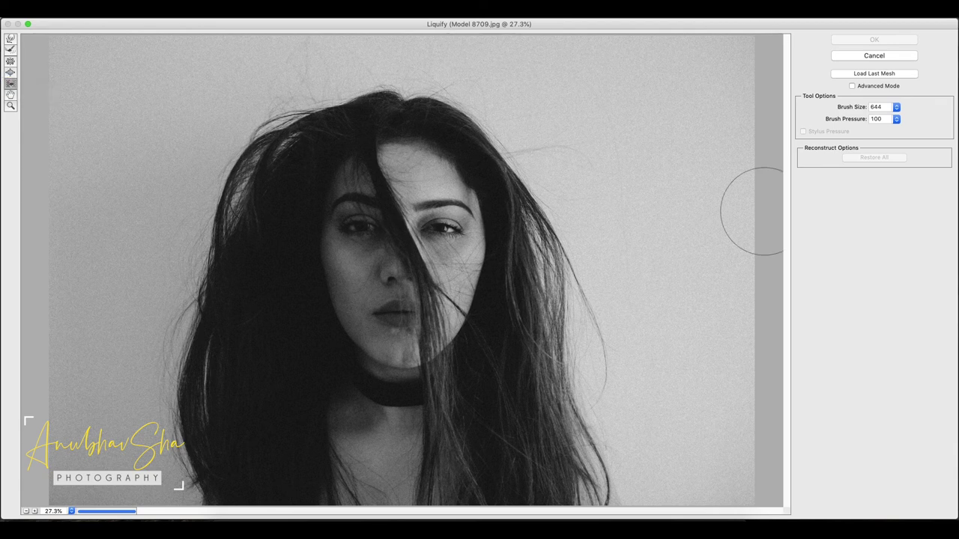